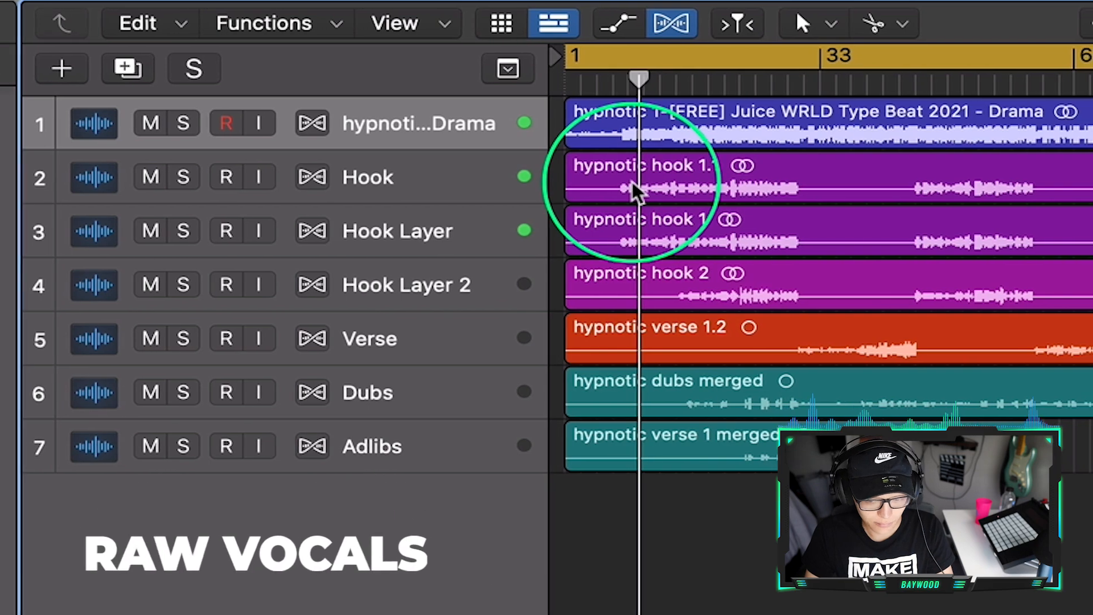
- Toggle the mute of the Hook Layer track during playback to compare the hook with and without the layer
{"action": "left_click", "coordinate": [125, 234]}
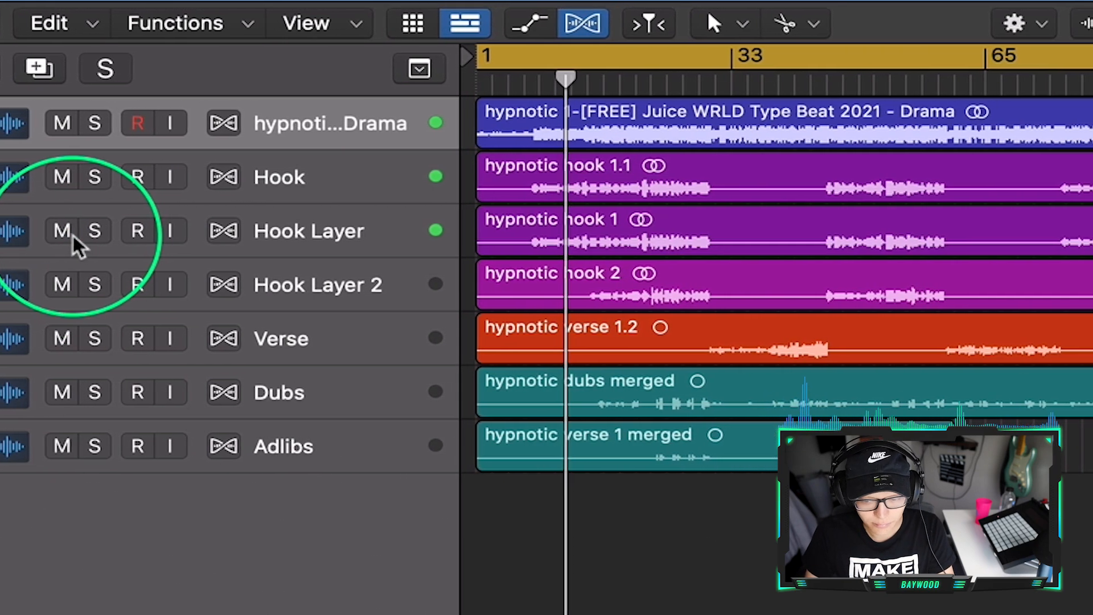
{"action": "left_click", "coordinate": [86, 242]}
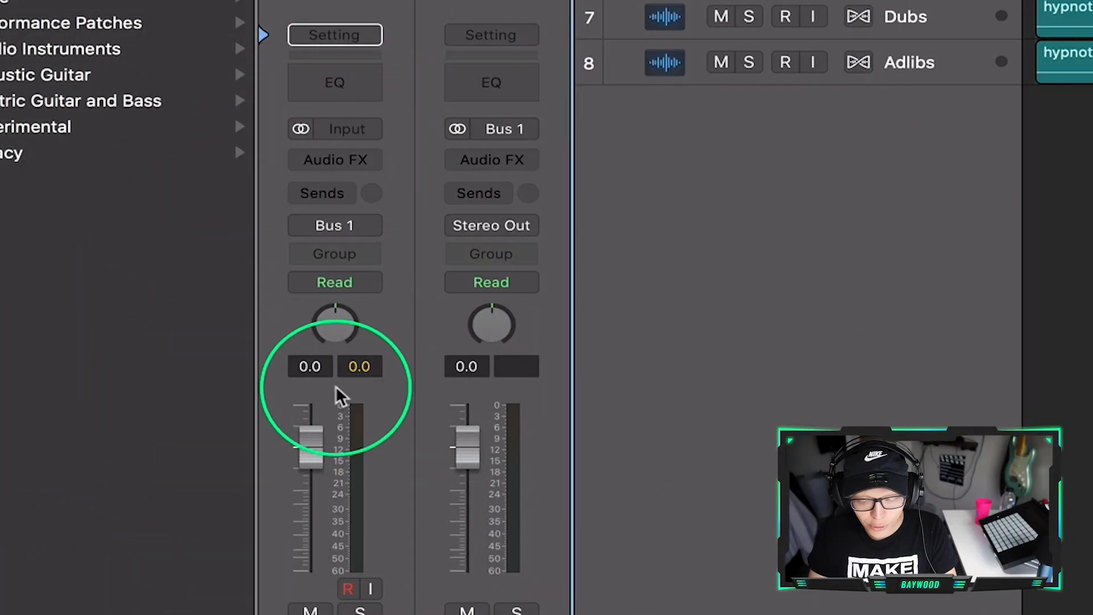
- Set the volume fader of the beat track to -4.0 dB
{"action": "double_click", "coordinate": [310, 365]}
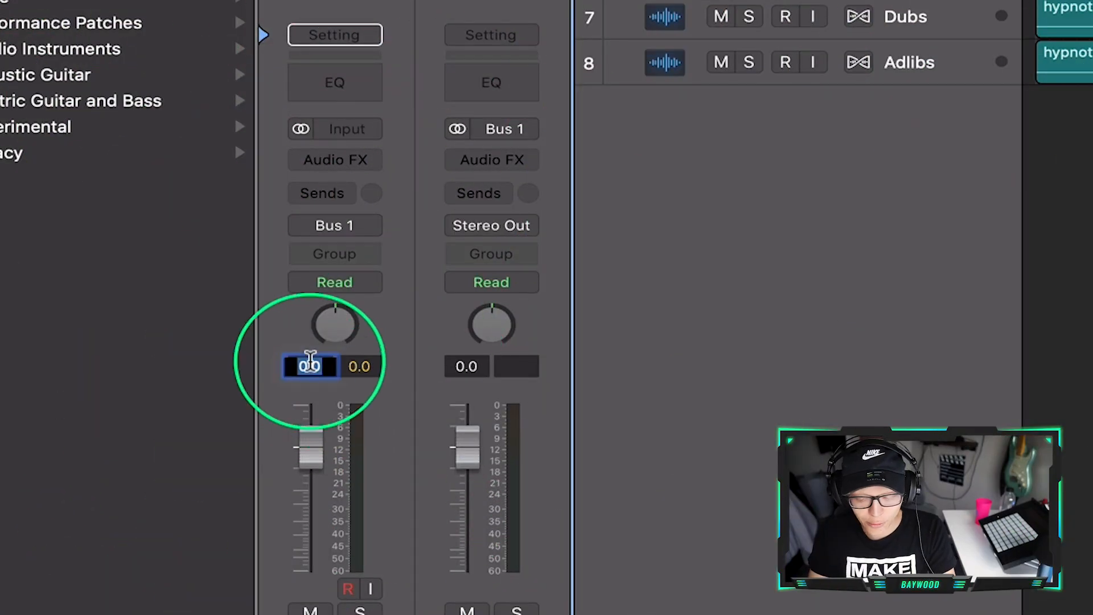
{"action": "type", "text": "-4"}
{"action": "key", "text": "Return"}
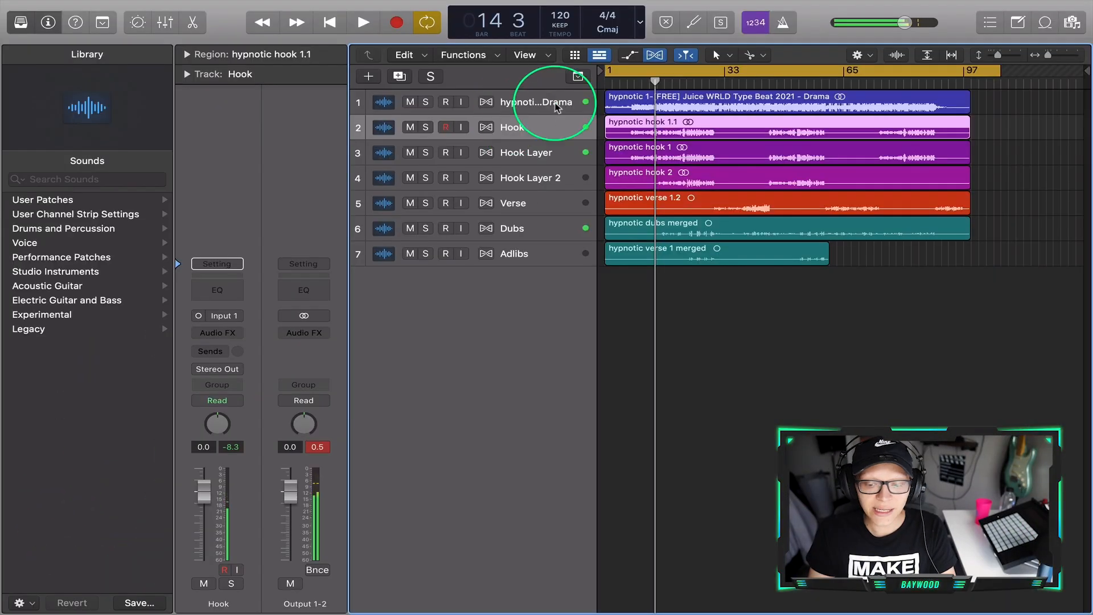
- Insert the BPM Counter metering plug-in on the beat track and move its window clear of the channel strip
{"action": "left_click", "coordinate": [540, 102]}
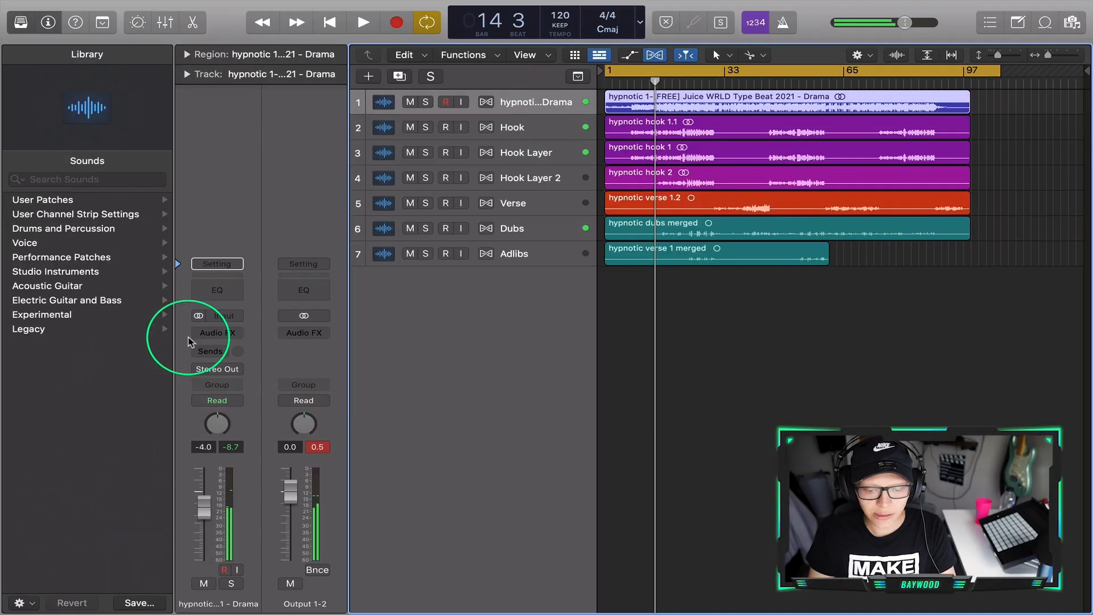
{"action": "left_click", "coordinate": [219, 333]}
{"action": "left_click", "coordinate": [218, 309]}
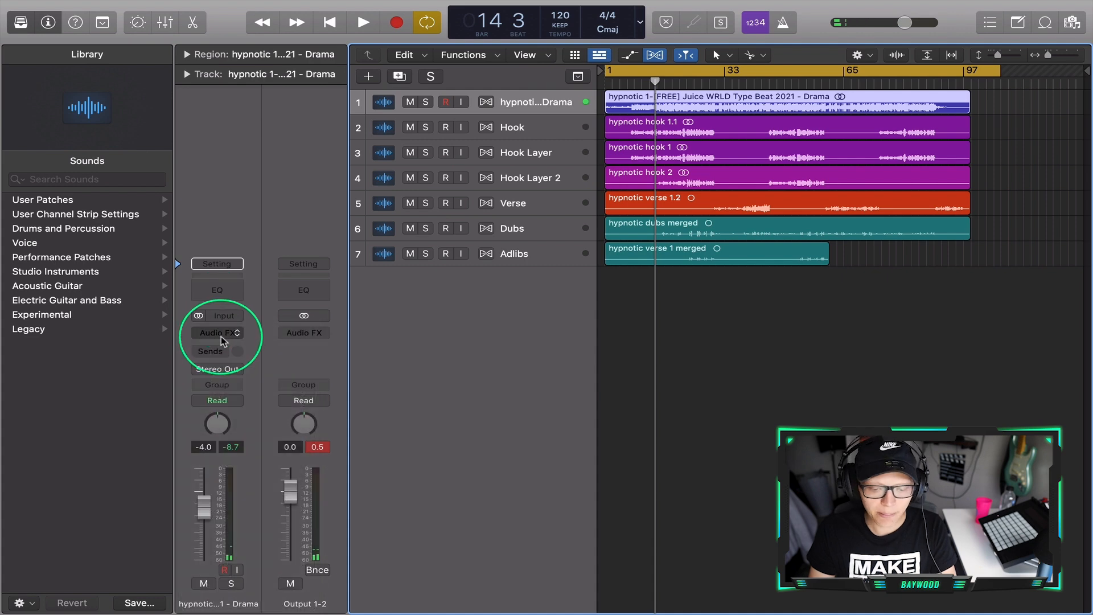
{"action": "left_click", "coordinate": [221, 335]}
{"action": "mouse_move", "coordinate": [239, 467]}
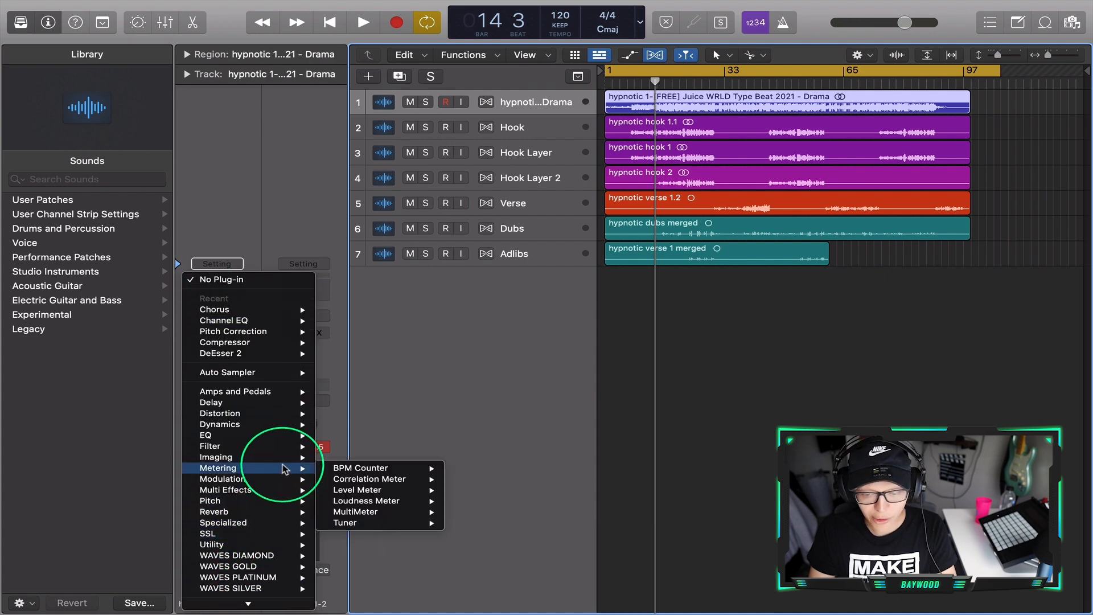
{"action": "mouse_move", "coordinate": [378, 467]}
{"action": "left_click", "coordinate": [460, 468]}
{"action": "left_click_drag", "start_coordinate": [504, 196], "coordinate": [382, 149]}
- Select all regions and play the song from about bar 14 so the BPM Counter can detect its tempo
{"action": "key", "text": "super+a"}
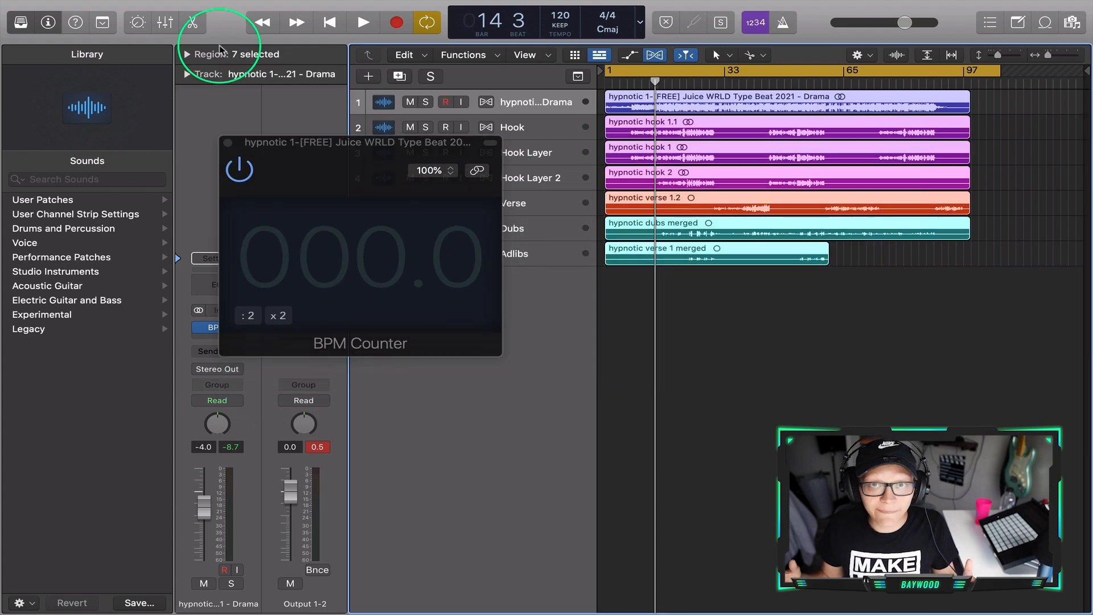
{"action": "key", "text": "space"}
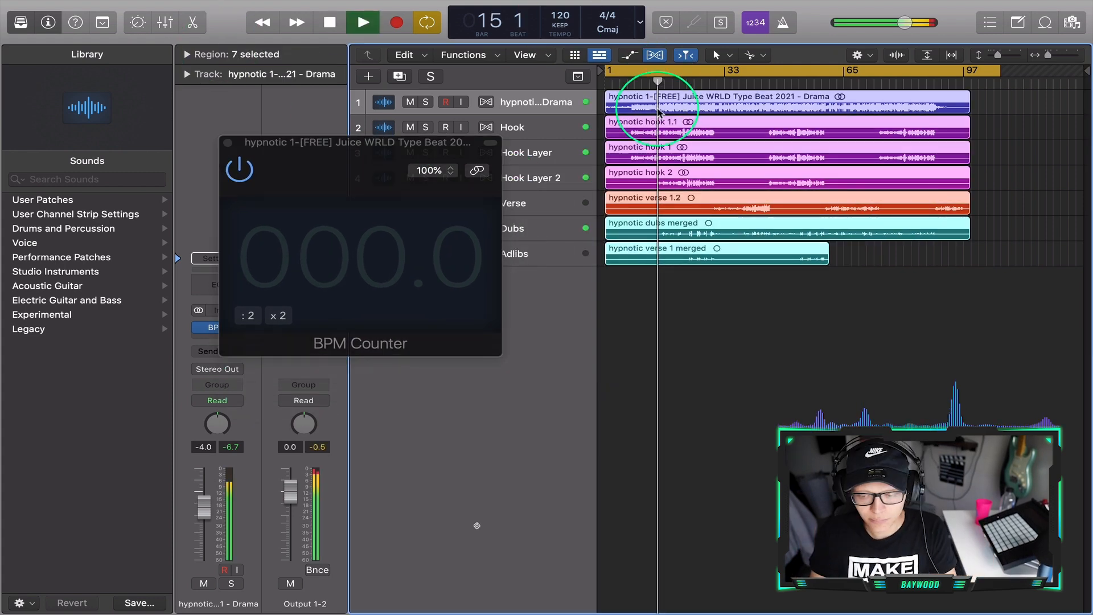
{"action": "key", "text": "super+Right"}
{"action": "key", "text": "super+Right"}
{"action": "key", "text": "super+Right"}
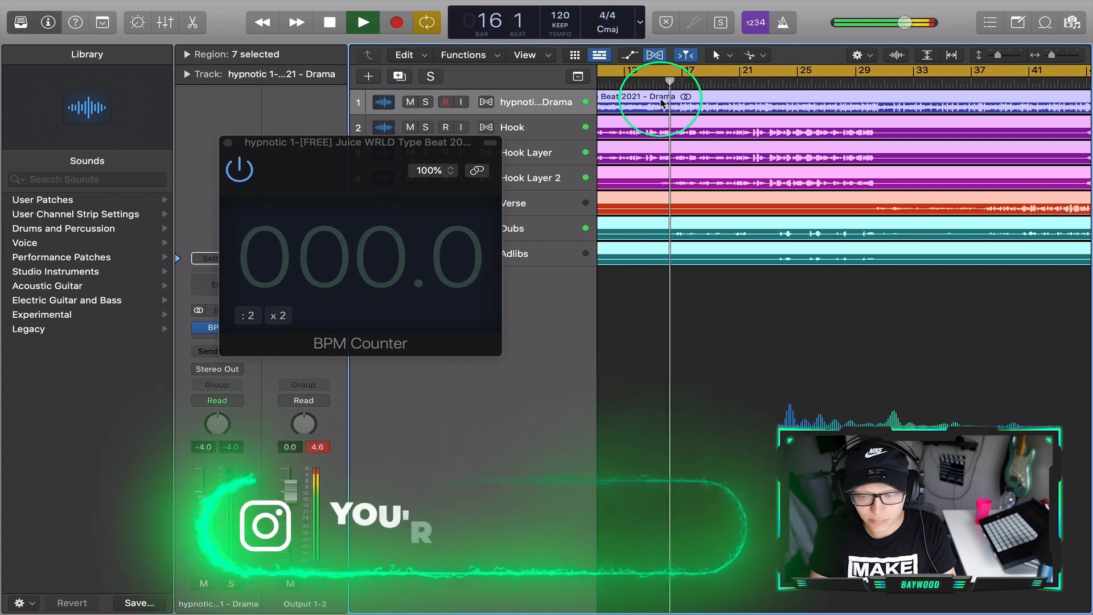
{"action": "left_click_drag", "start_coordinate": [335, 171], "coordinate": [358, 171]}
{"action": "key", "text": "space"}
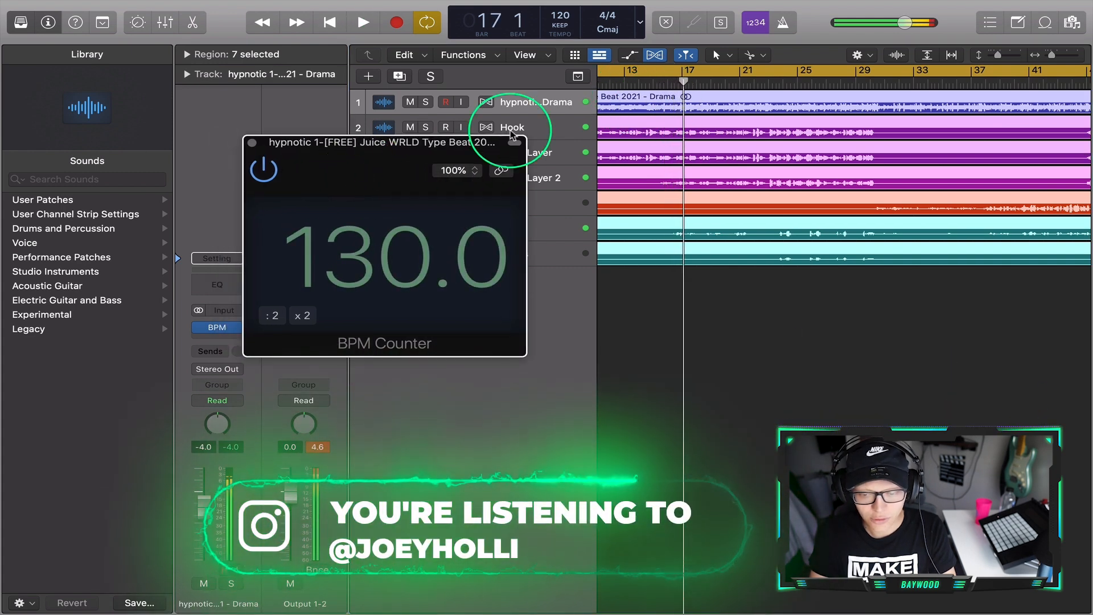
- Set the project tempo to 130 BPM
{"action": "left_click", "coordinate": [557, 24]}
{"action": "left_click", "coordinate": [553, 11]}
{"action": "double_click", "coordinate": [552, 11]}
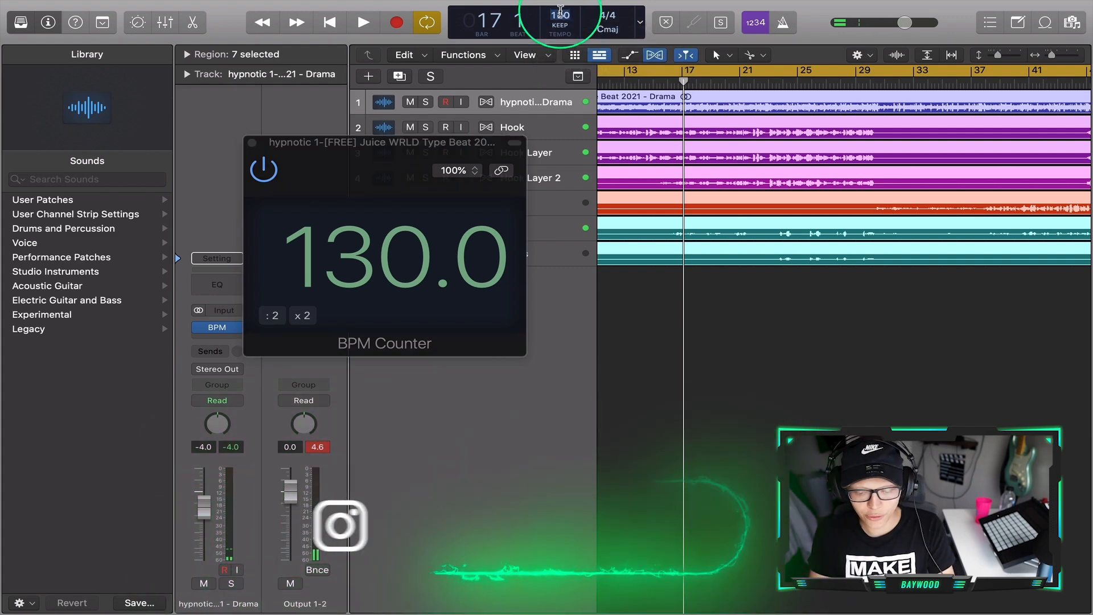
{"action": "type", "text": "130"}
{"action": "key", "text": "Return"}
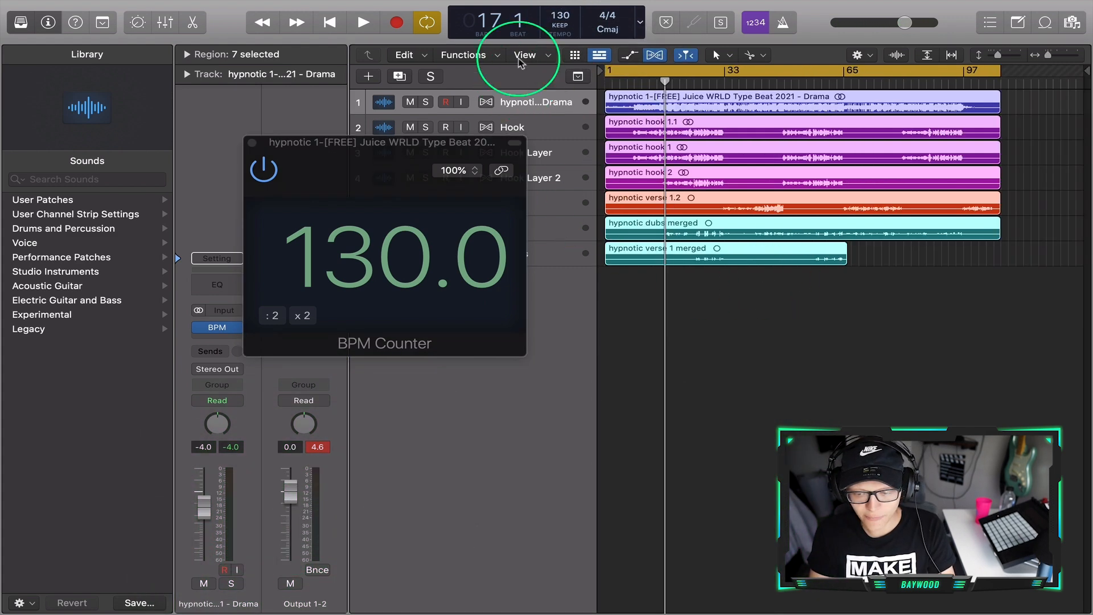
- Switch the project tempo back to 120 BPM and set it to 130 BPM again
{"action": "double_click", "coordinate": [562, 16]}
{"action": "type", "text": "120"}
{"action": "key", "text": "Return"}
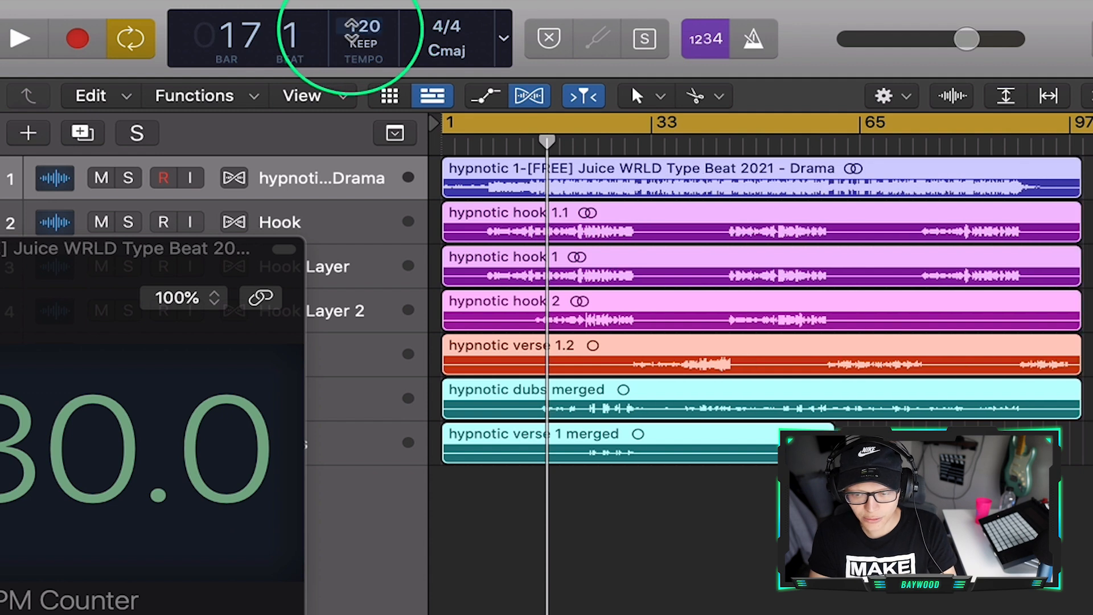
{"action": "type", "text": "130"}
{"action": "key", "text": "Return"}
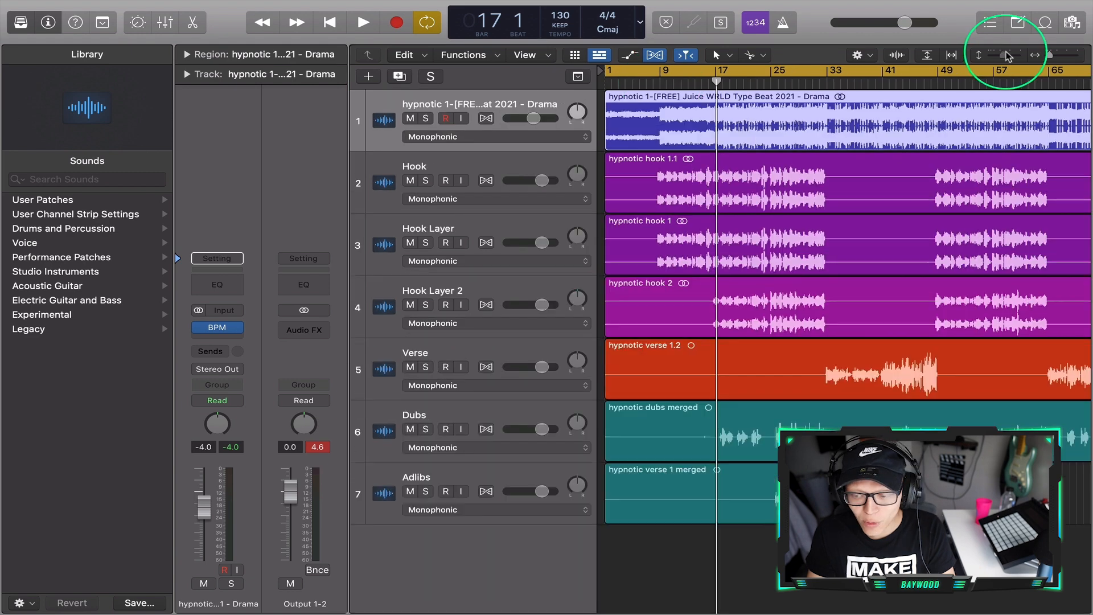
- Set the cycle range around the first hook, from about bar 21 to bar 33, and select the Hook track's region
{"action": "left_click_drag", "start_coordinate": [1008, 53], "coordinate": [1005, 52]}
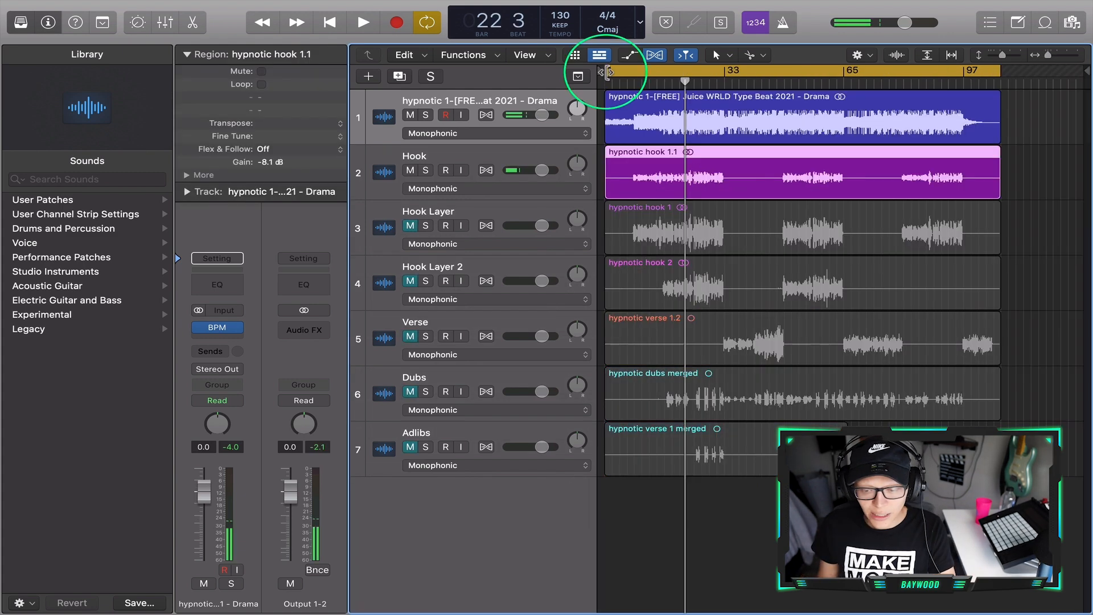
{"action": "left_click_drag", "start_coordinate": [640, 67], "coordinate": [681, 68]}
{"action": "left_click_drag", "start_coordinate": [996, 68], "coordinate": [722, 195]}
{"action": "left_click", "coordinate": [723, 195]}
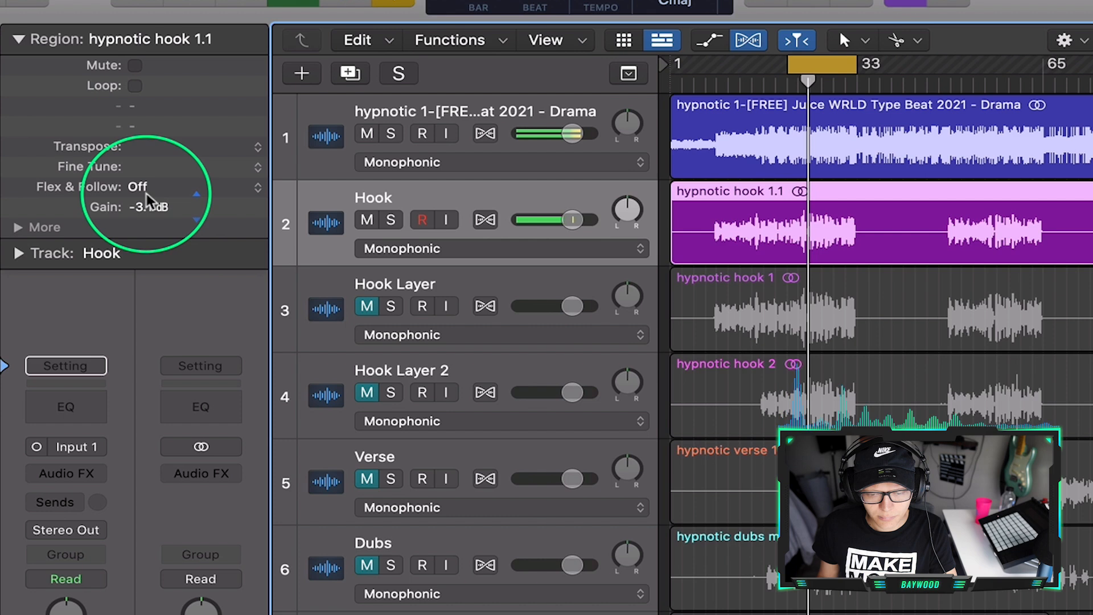
- Set the region gain of hypnotic hook 1.1 to -2.9 dB
{"action": "left_click_drag", "start_coordinate": [269, 159], "coordinate": [272, 144]}
{"action": "left_click_drag", "start_coordinate": [152, 215], "coordinate": [155, 219]}
- Insert the Level Meter plug-in on the Hook track and set its level mode to RMS
{"action": "left_click", "coordinate": [66, 473]}
{"action": "mouse_move", "coordinate": [218, 519]}
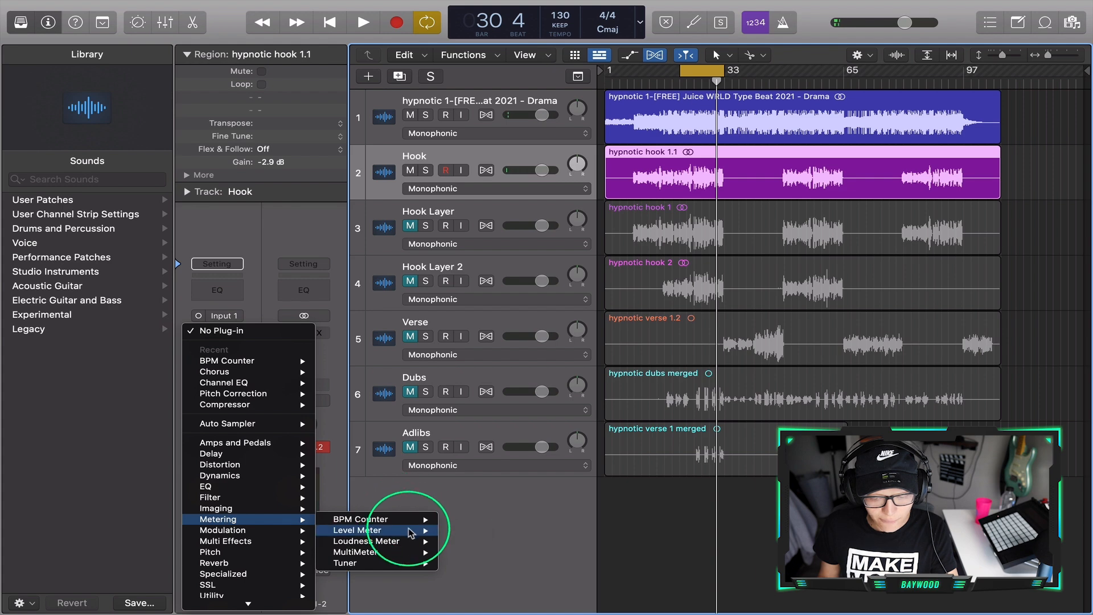
{"action": "mouse_move", "coordinate": [411, 532]}
{"action": "left_click", "coordinate": [455, 596]}
{"action": "left_click", "coordinate": [328, 233]}
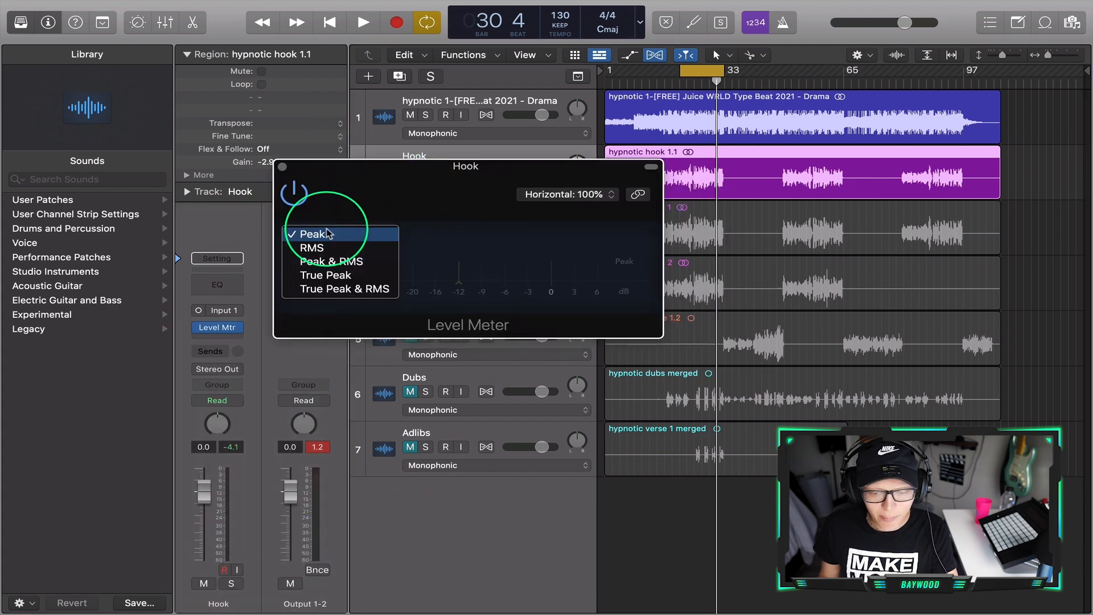
{"action": "left_click", "coordinate": [315, 247]}
{"action": "mouse_move", "coordinate": [362, 185]}
{"action": "left_mouse_down"}
{"action": "mouse_move", "coordinate": [279, 190]}
{"action": "mouse_move", "coordinate": [237, 105]}
{"action": "left_mouse_up"}
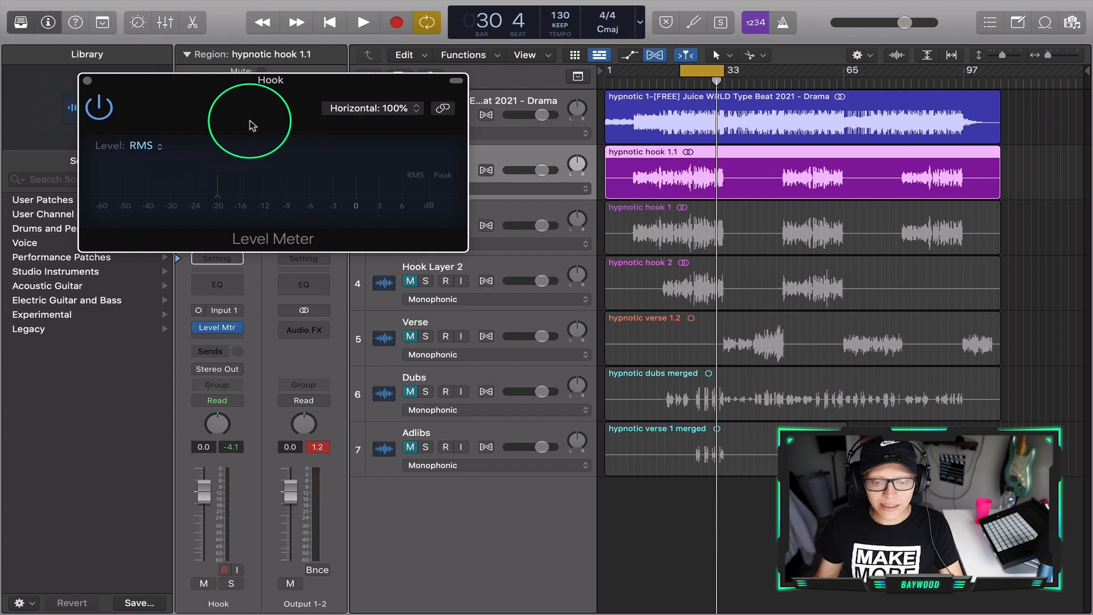
{"action": "left_click_drag", "start_coordinate": [252, 125], "coordinate": [257, 93]}
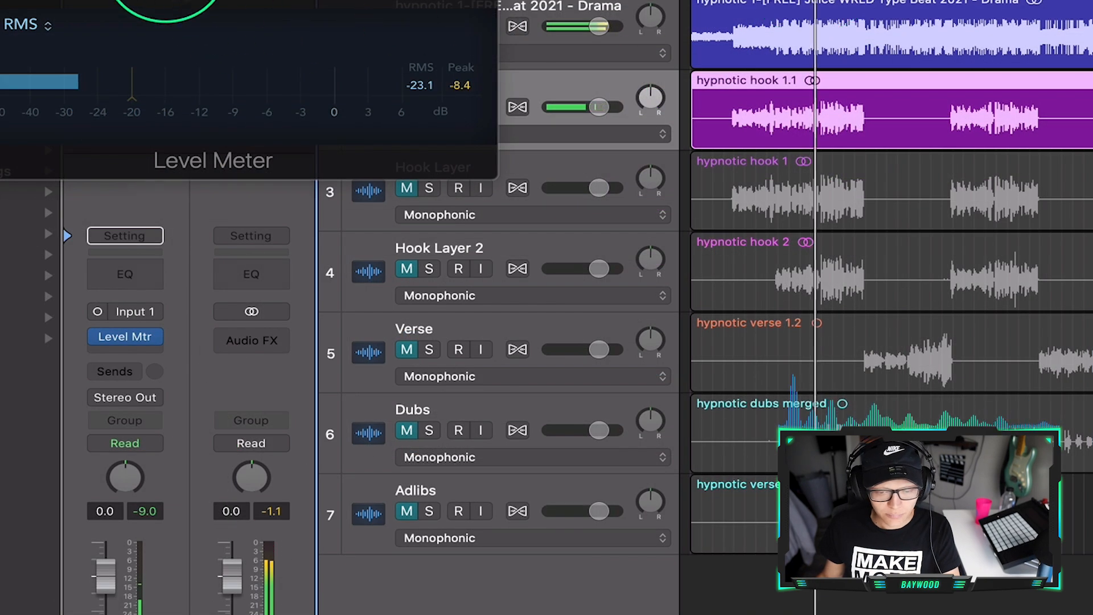
{"action": "left_click_drag", "start_coordinate": [165, 0], "coordinate": [330, 279]}
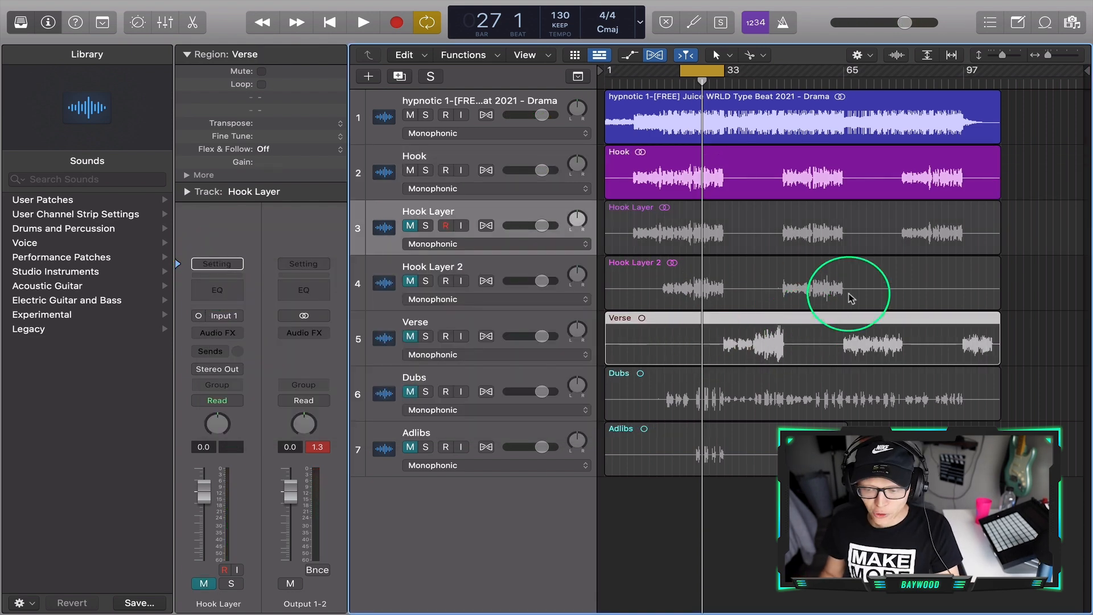
- Unmute the Verse track and extend the cycle range to about bar 54 so it covers the first verse
{"action": "key", "text": "super+Right"}
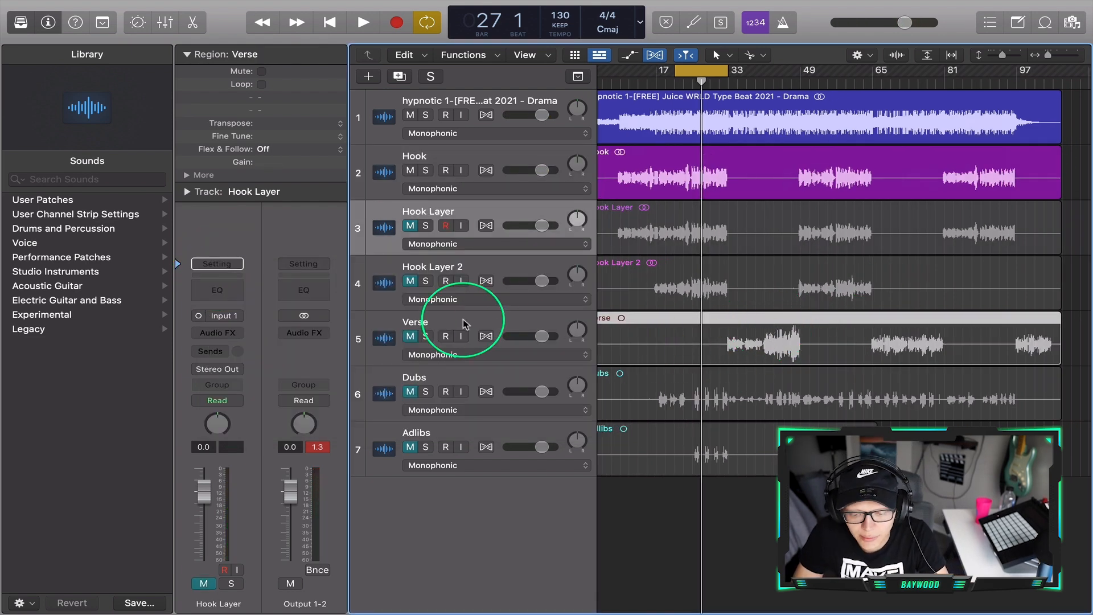
{"action": "left_click", "coordinate": [410, 337]}
{"action": "left_click_drag", "start_coordinate": [718, 81], "coordinate": [821, 81]}
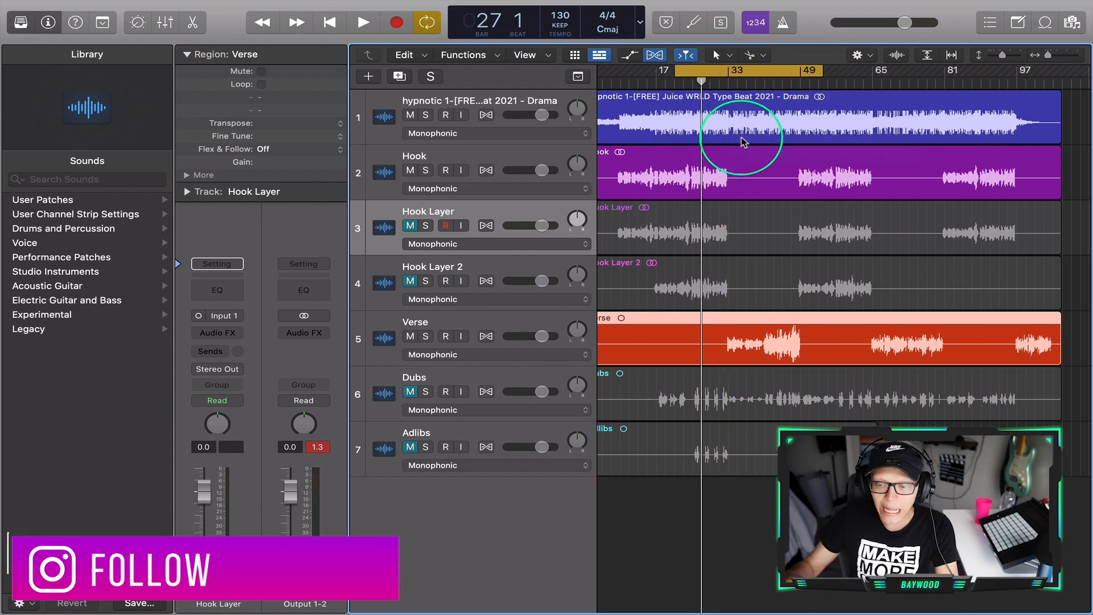
- Split the Verse region at bar 41 and about bar 51, and set the middle piece's gain to -4.4 dB
{"action": "left_click", "coordinate": [764, 80]}
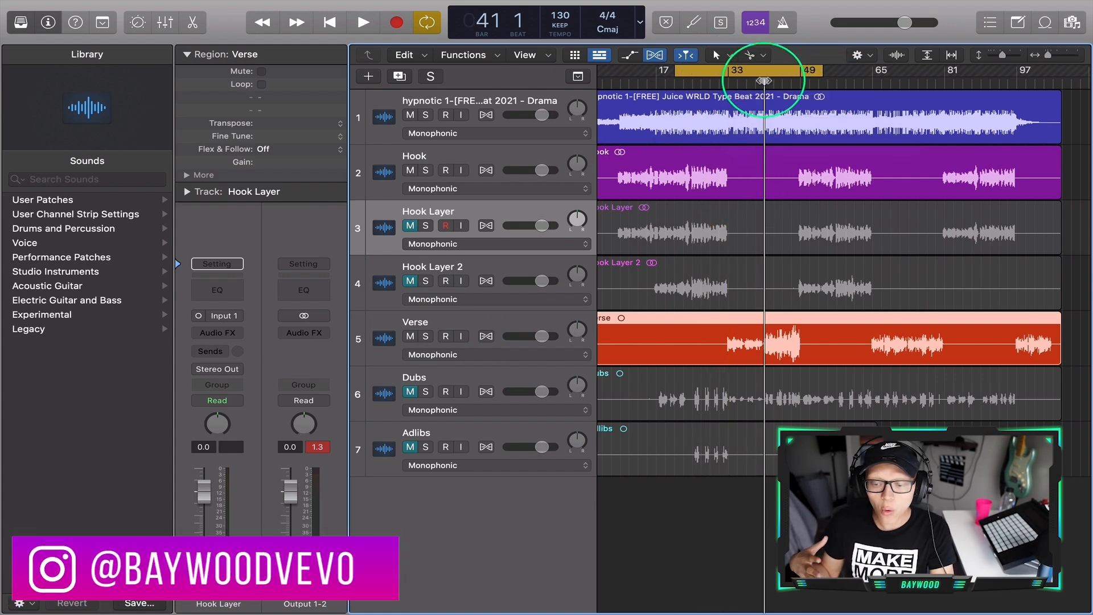
{"action": "left_click", "coordinate": [765, 344]}
{"action": "left_click", "coordinate": [809, 342]}
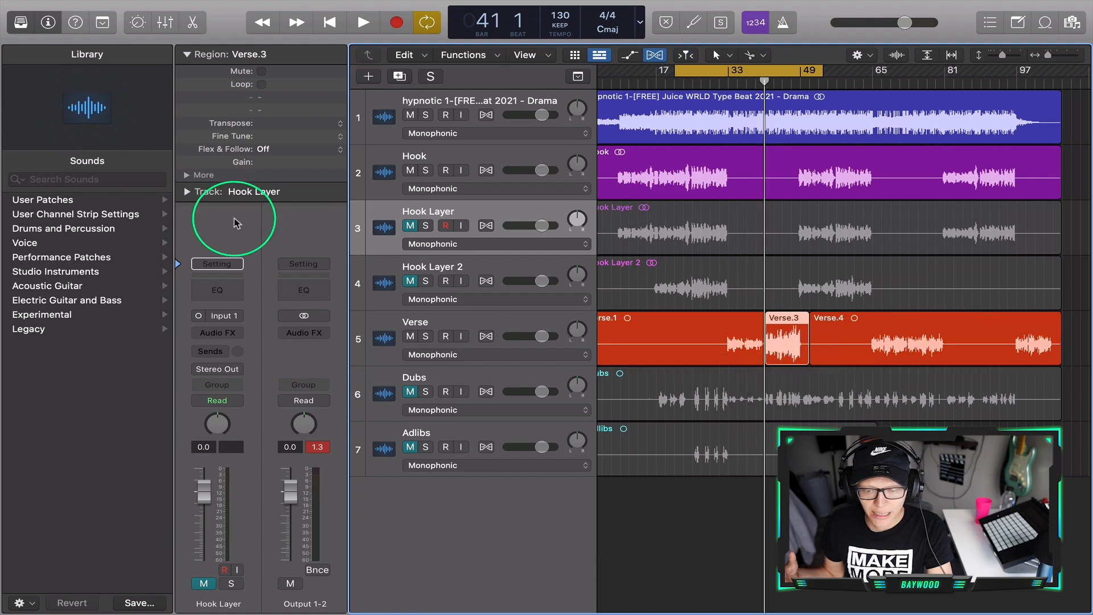
{"action": "left_click_drag", "start_coordinate": [267, 168], "coordinate": [268, 243]}
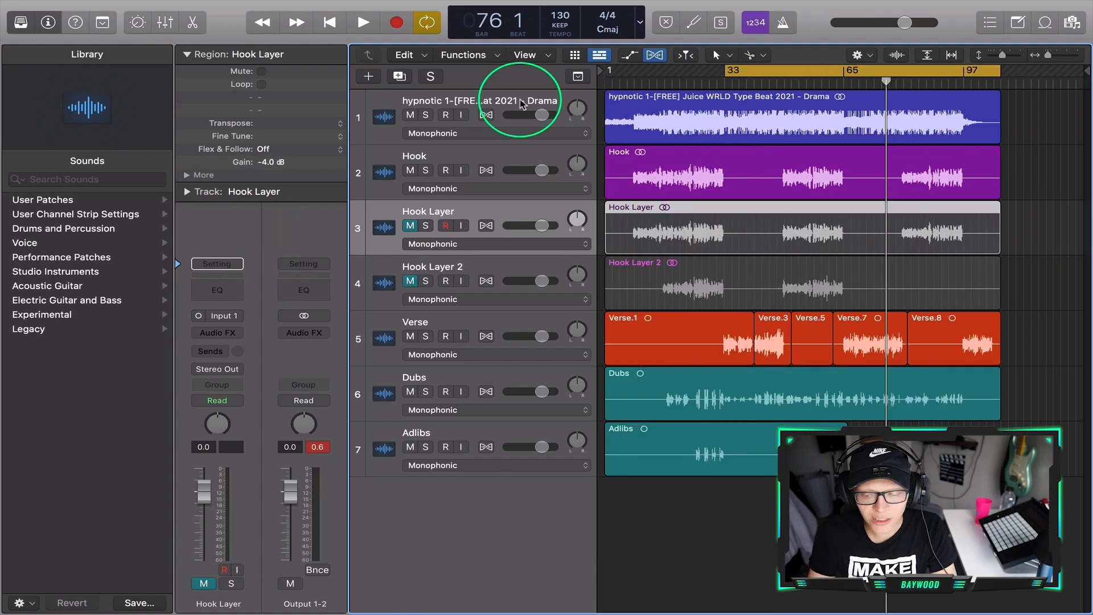
- Insert the Antares Auto-Key plug-in on the beat track below the BPM Counter
{"action": "left_click", "coordinate": [521, 99]}
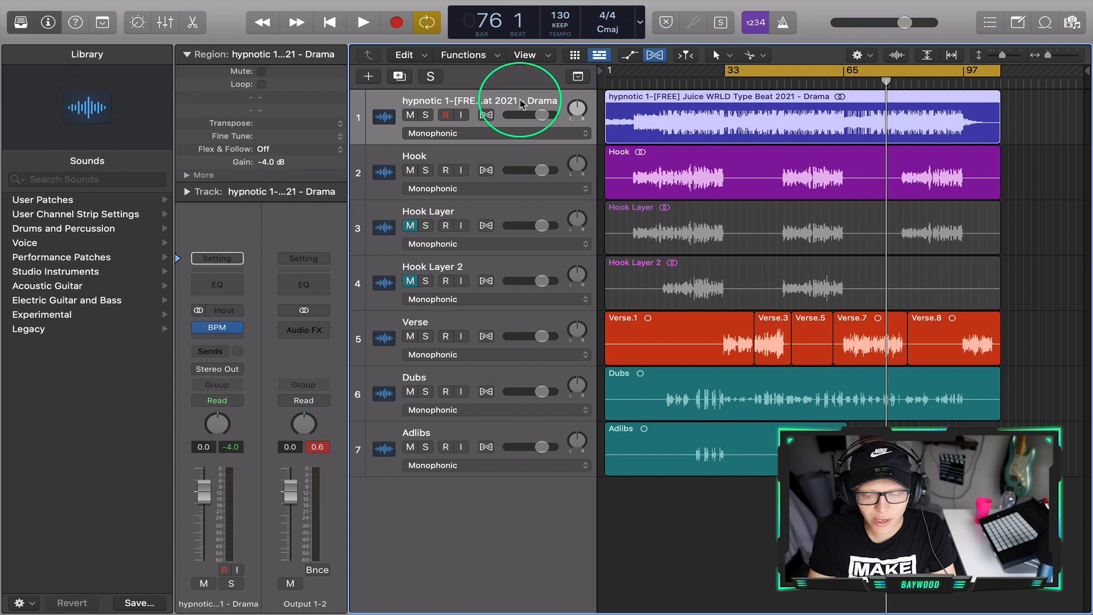
{"action": "left_click", "coordinate": [217, 341]}
{"action": "mouse_move", "coordinate": [224, 591]}
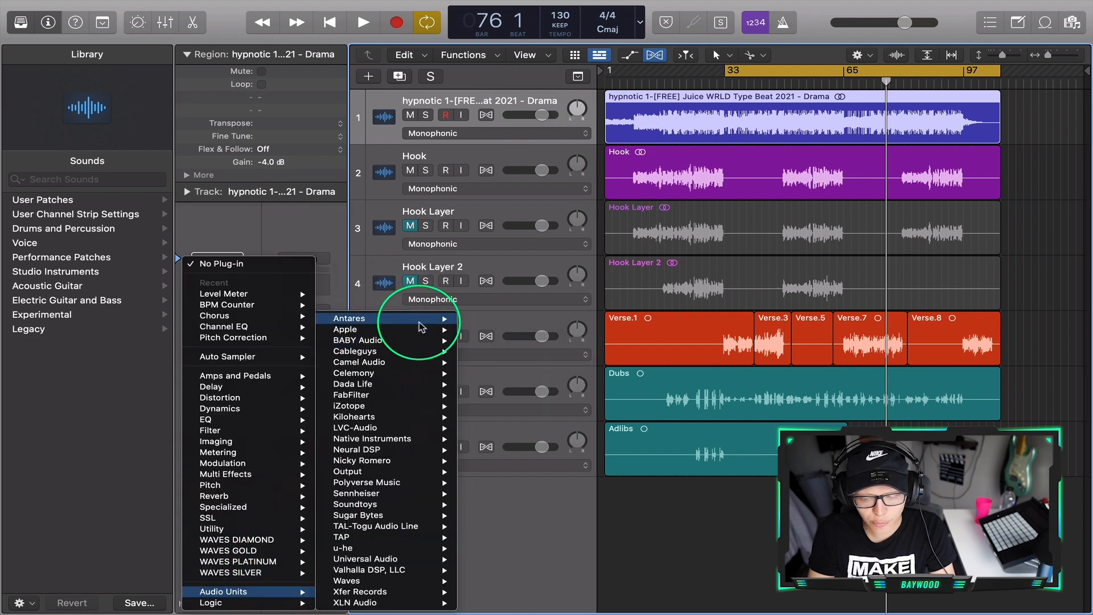
{"action": "mouse_move", "coordinate": [447, 319]}
{"action": "mouse_move", "coordinate": [512, 318]}
{"action": "left_click", "coordinate": [607, 321]}
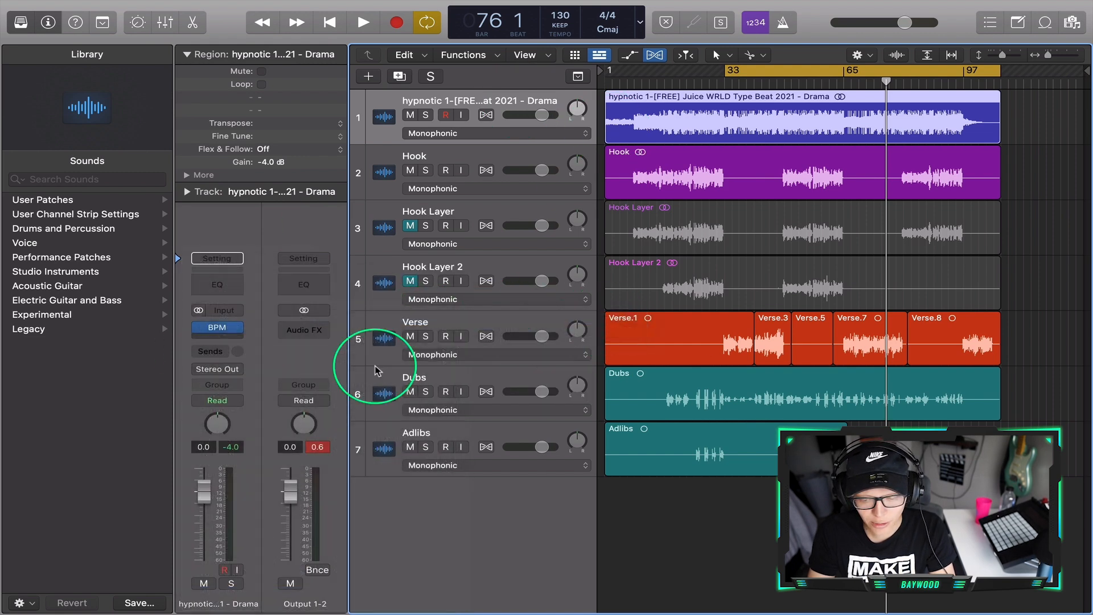
{"action": "double_click", "coordinate": [472, 101]}
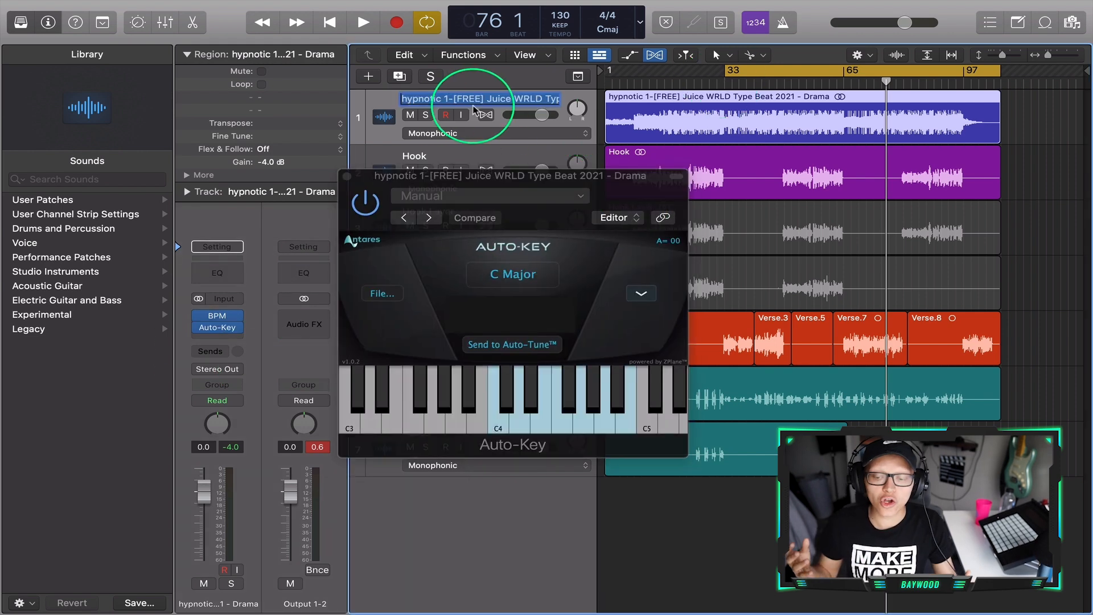
{"action": "left_click", "coordinate": [512, 513]}
- Play the beat from about bar 33 so Auto-Key can detect the song's key, and close the plug-in window
{"action": "left_click_drag", "start_coordinate": [643, 191], "coordinate": [958, 252]}
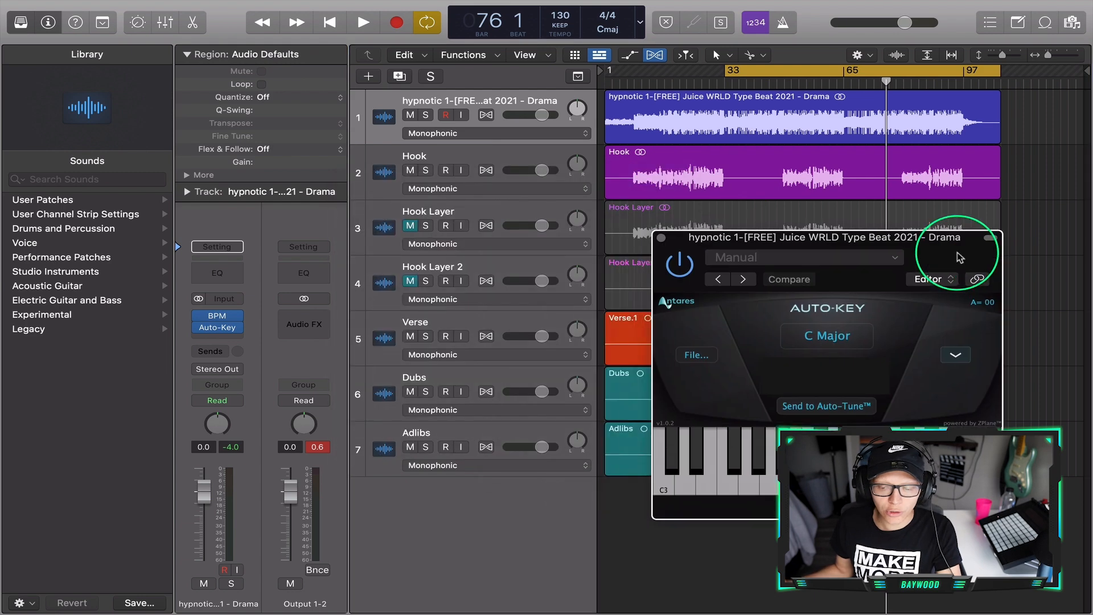
{"action": "left_click", "coordinate": [516, 157]}
{"action": "left_click", "coordinate": [503, 107]}
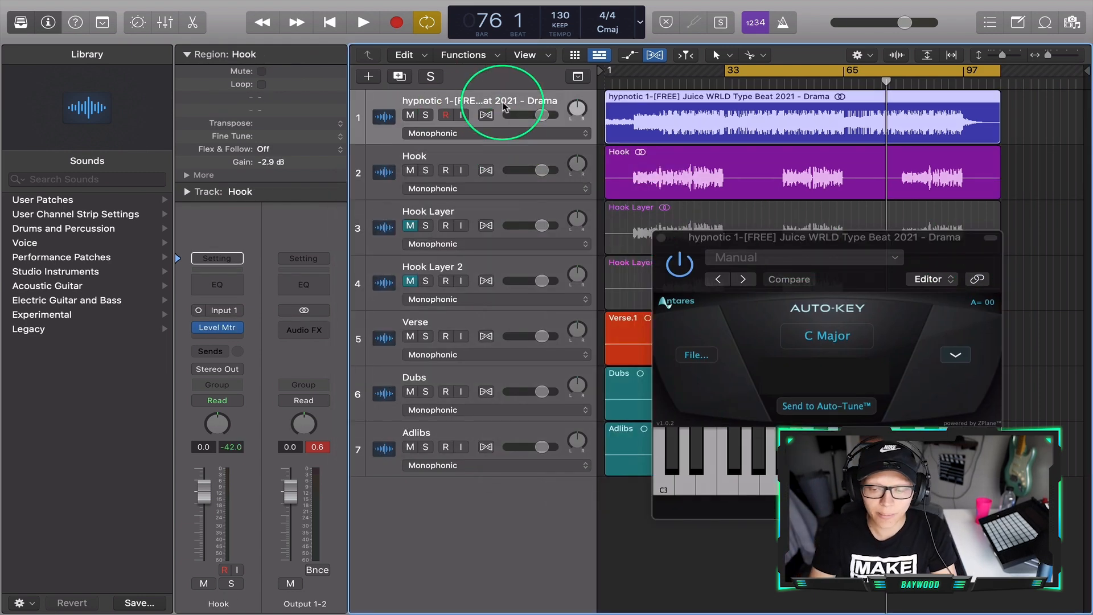
{"action": "left_click", "coordinate": [723, 83]}
{"action": "key", "text": "space"}
{"action": "left_click_drag", "start_coordinate": [937, 249], "coordinate": [630, 165]}
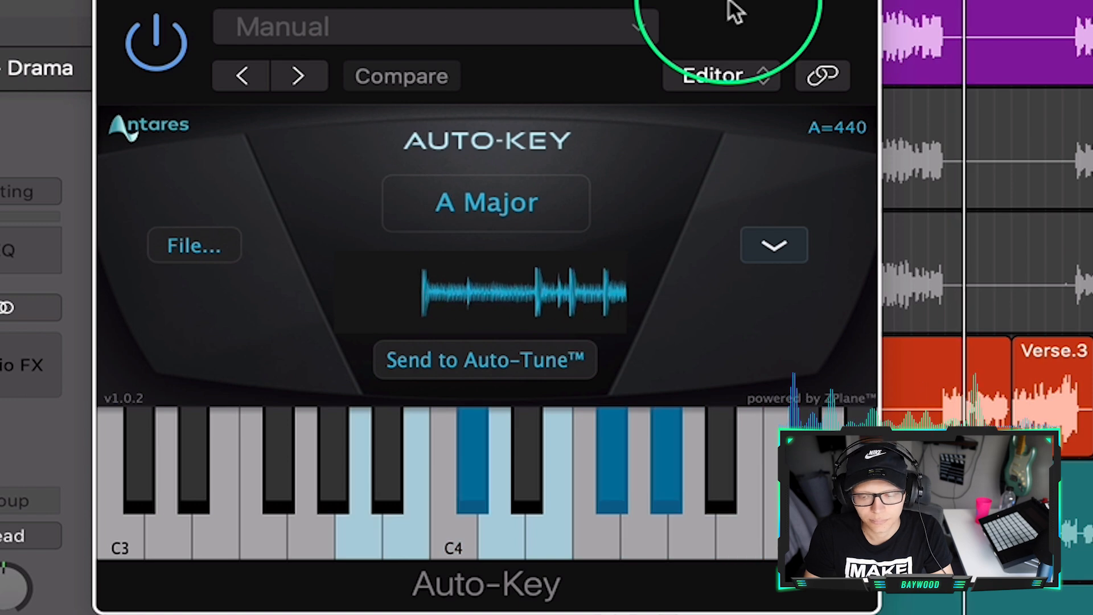
{"action": "left_click_drag", "start_coordinate": [730, 9], "coordinate": [833, 0]}
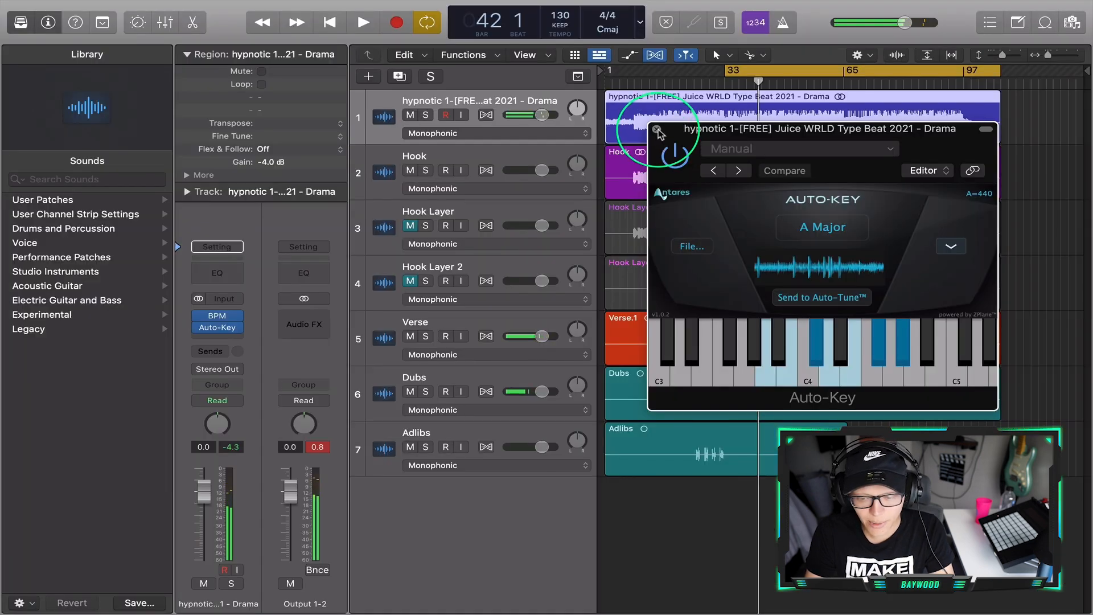
{"action": "left_click", "coordinate": [656, 129]}
- Rename the beat track to "A Major"
{"action": "double_click", "coordinate": [452, 98]}
{"action": "type", "text": "A Mi"}
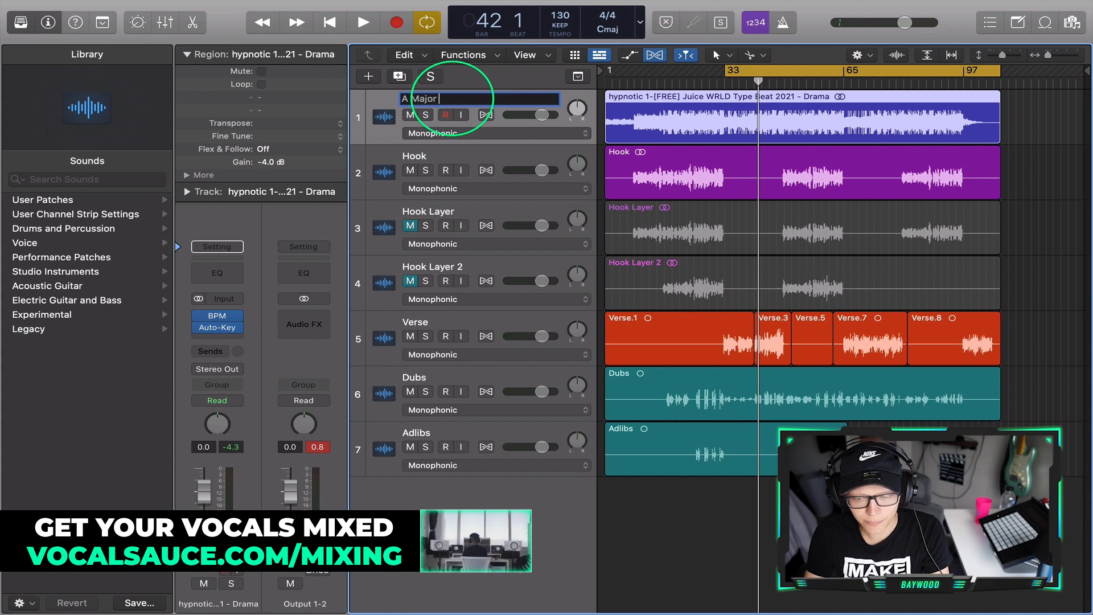
- Unmute the Hook Layer and Hook Layer 2 tracks
{"action": "left_click", "coordinate": [410, 225]}
{"action": "left_click", "coordinate": [410, 281]}
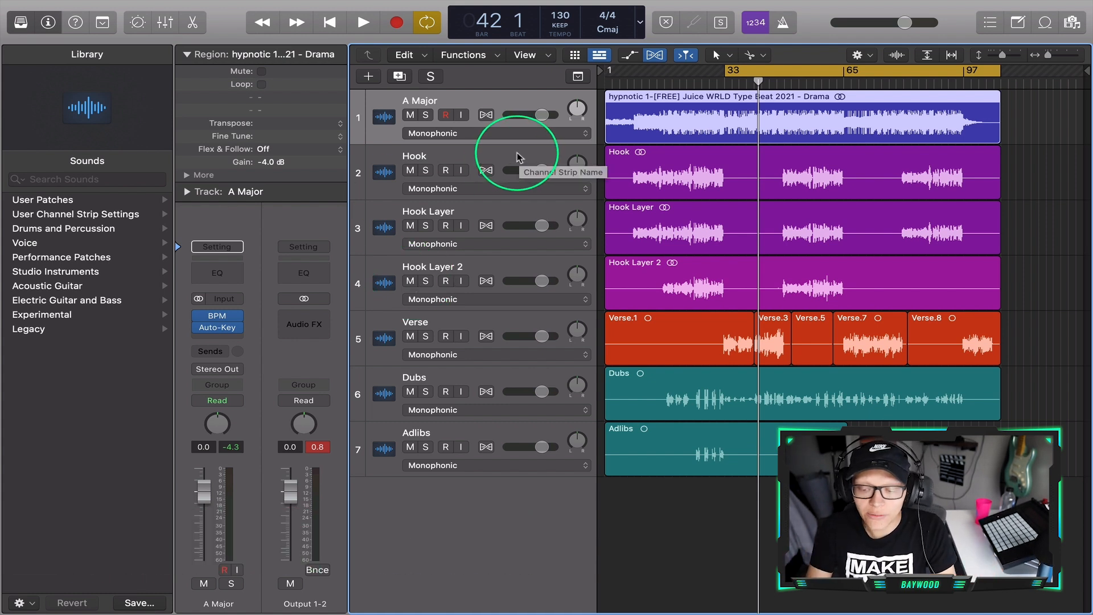
- Extend the start of the cycle range back to bar 1 and clear the brief solo on the Hook track
{"action": "left_click", "coordinate": [466, 151]}
{"action": "left_click", "coordinate": [426, 170]}
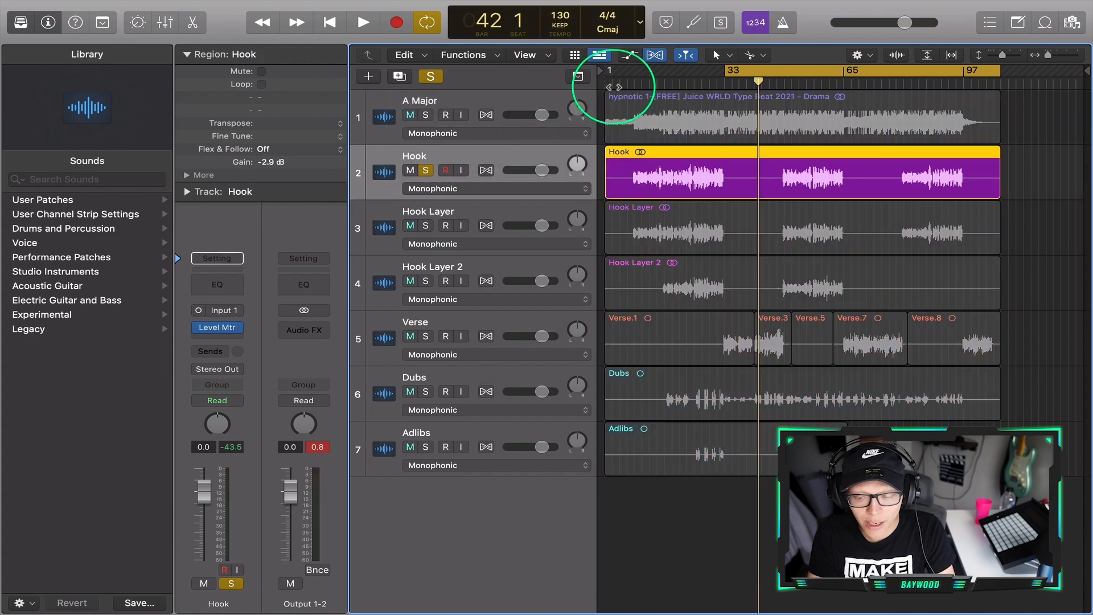
{"action": "left_click_drag", "start_coordinate": [725, 71], "coordinate": [376, 109]}
{"action": "left_click", "coordinate": [429, 78]}
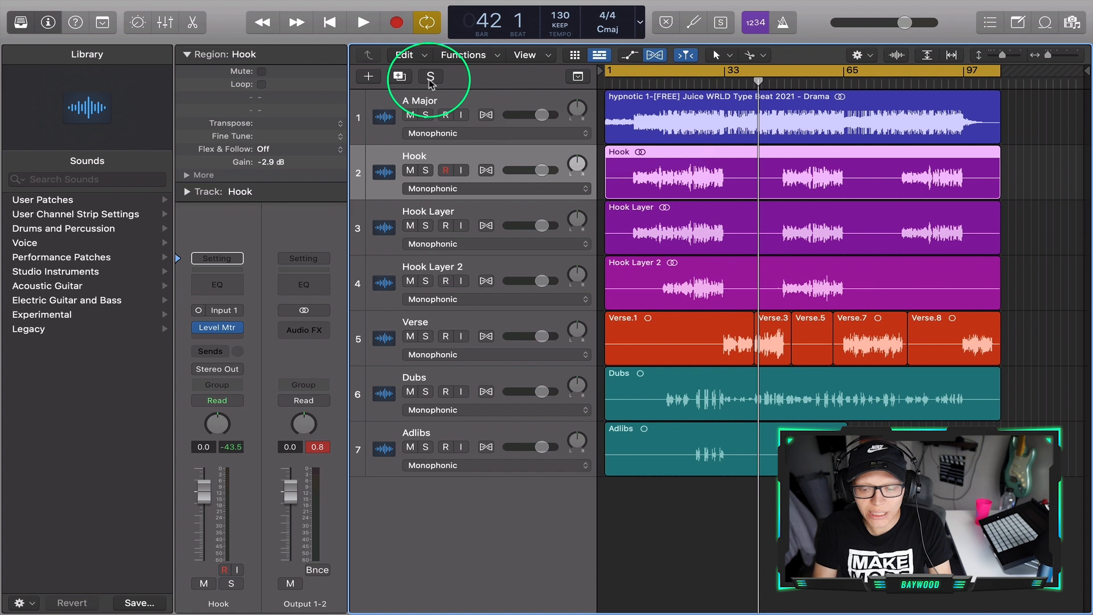
- Group the Hook Layer, Hook Layer 2, Verse, Dubs and Adlibs tracks into a summing stack and collapse it
{"action": "left_click", "coordinate": [504, 205]}
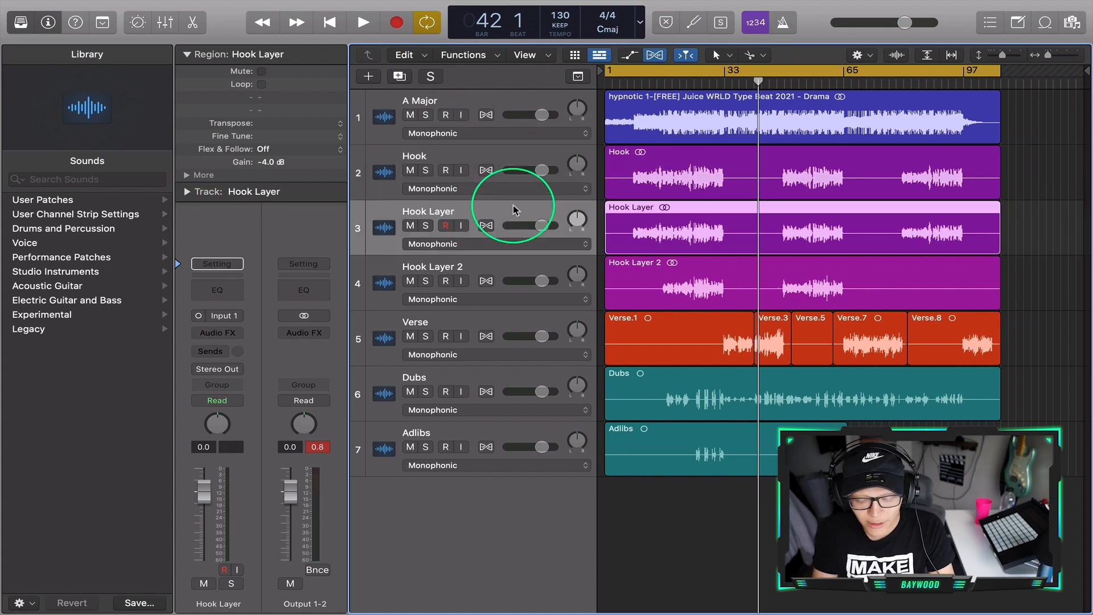
{"action": "left_click", "coordinate": [514, 265], "text": "shift"}
{"action": "left_click_drag", "start_coordinate": [523, 308], "coordinate": [517, 391]}
{"action": "right_click", "coordinate": [512, 206]}
{"action": "left_click", "coordinate": [565, 336]}
{"action": "left_click", "coordinate": [663, 100]}
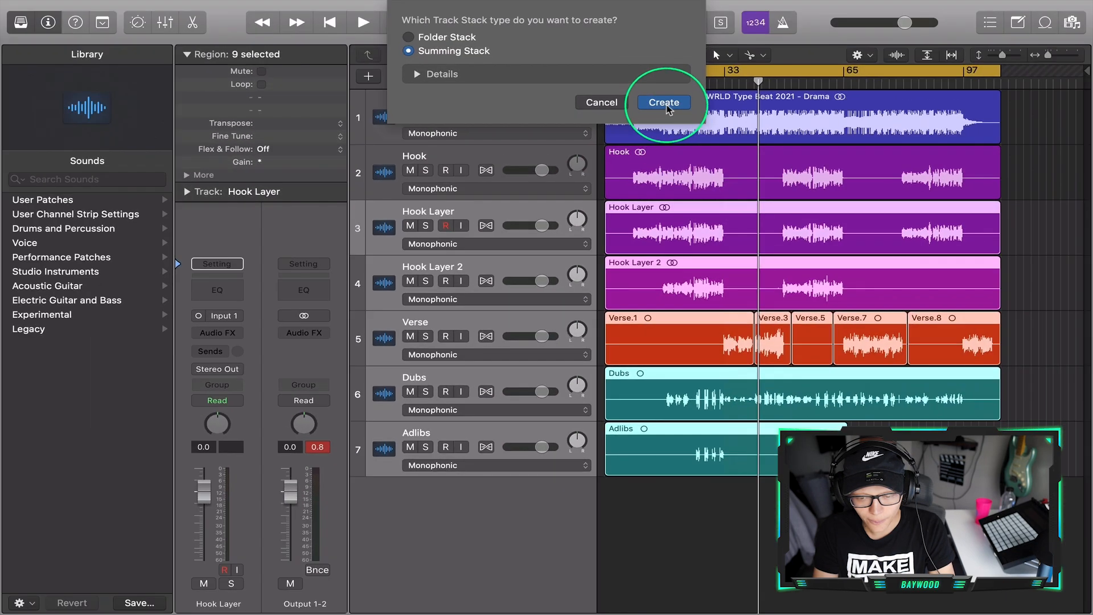
{"action": "left_click", "coordinate": [399, 226]}
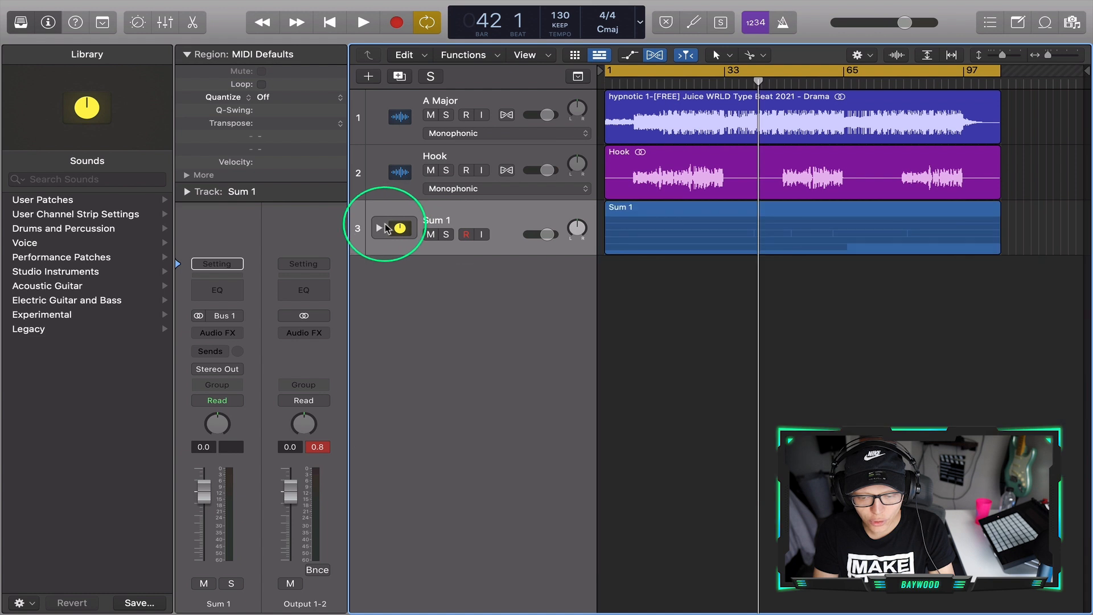
- Rename the summing stack as "Vocals" and mute it
{"action": "double_click", "coordinate": [425, 222]}
{"action": "type", "text": "Vocal"}
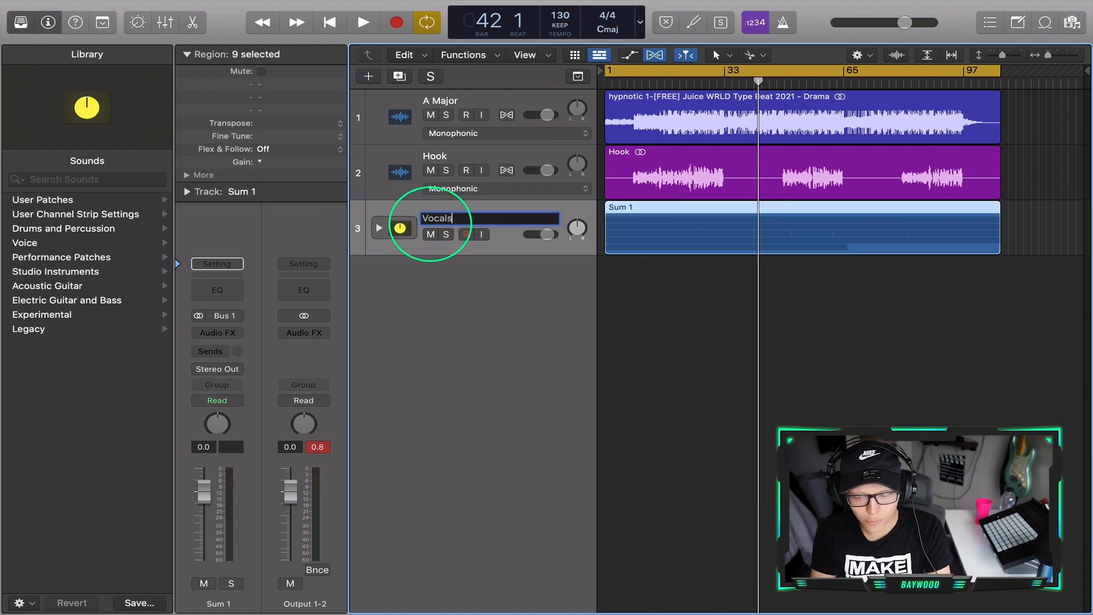
{"action": "type", "text": "s"}
{"action": "key", "text": "Return"}
{"action": "left_click", "coordinate": [431, 234]}
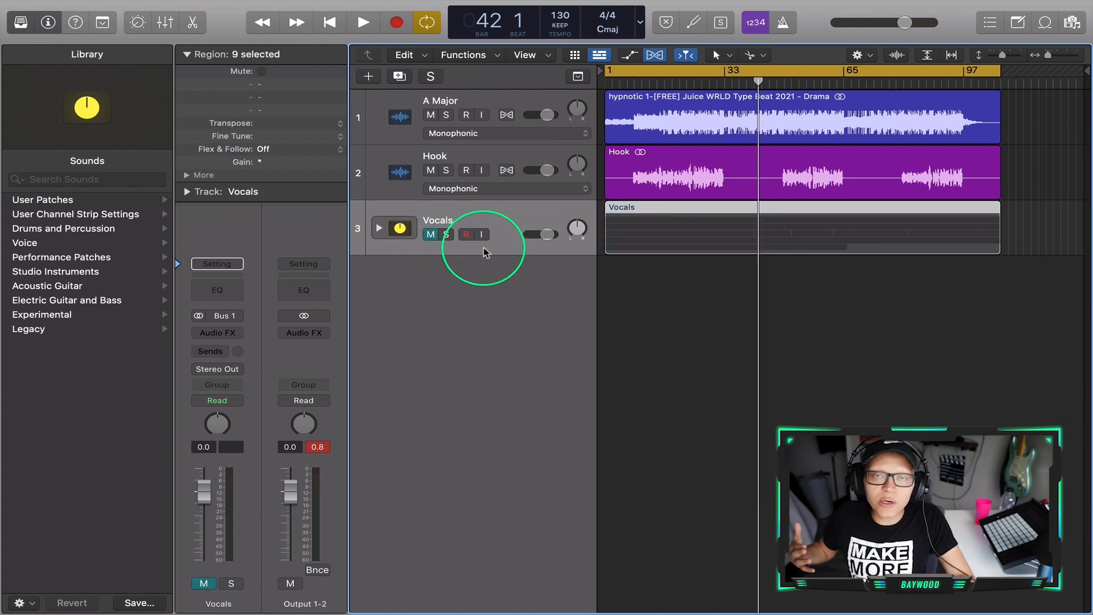
- Select the Hook track and play it with the beat around the first hook section
{"action": "left_click", "coordinate": [541, 152]}
{"action": "left_click", "coordinate": [640, 80]}
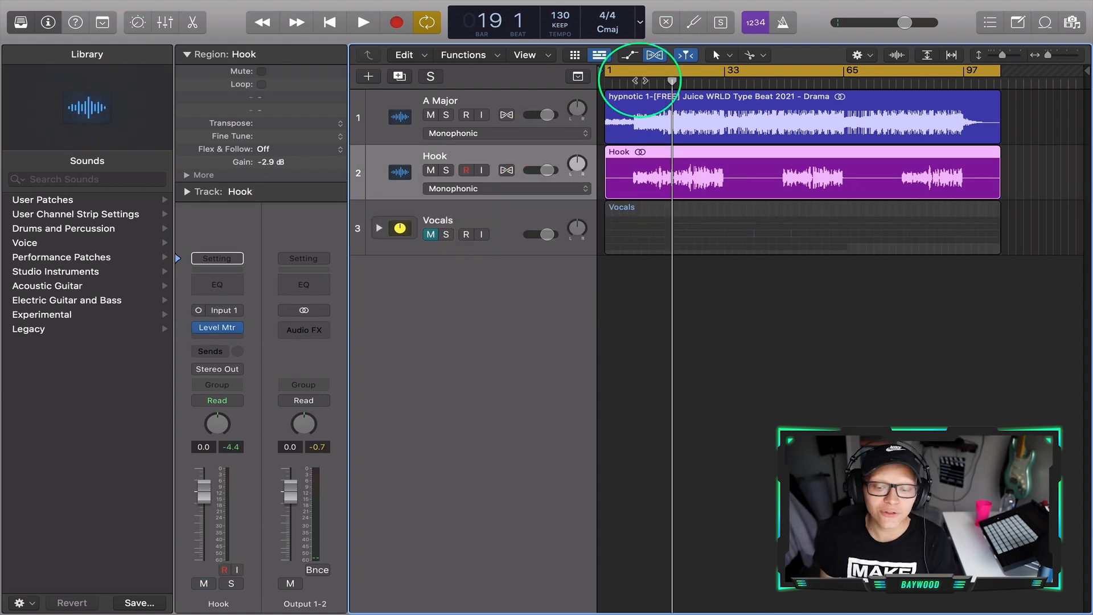